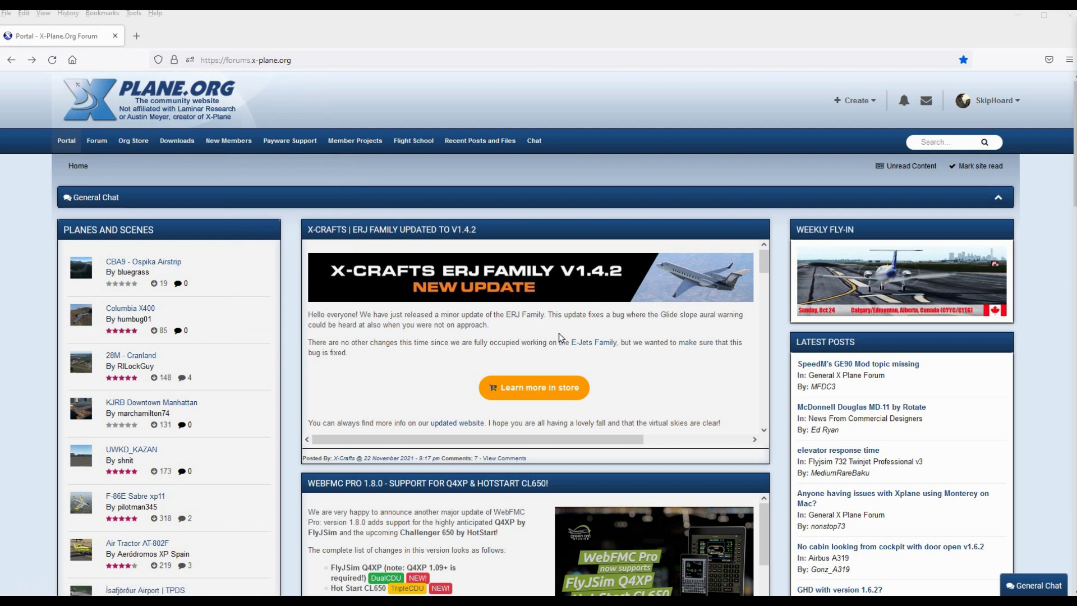
- Open the Dash 8-102 file page from the Top Planes listing and save the Dash8 V1.1.zip download
mouse_move(177, 141)
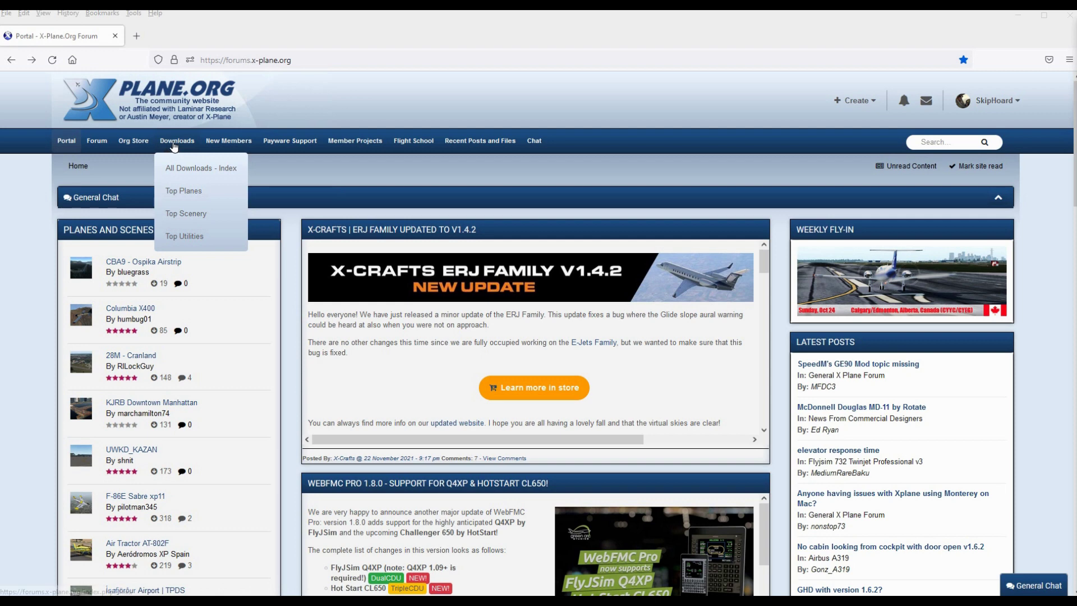
click(189, 192)
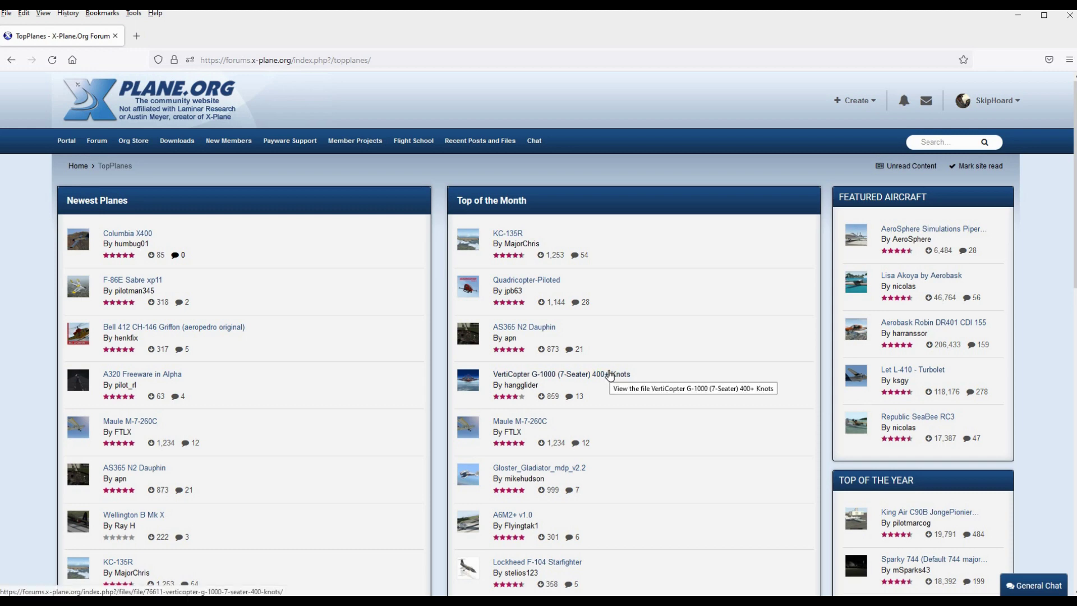
drag(1072, 267, 1072, 520)
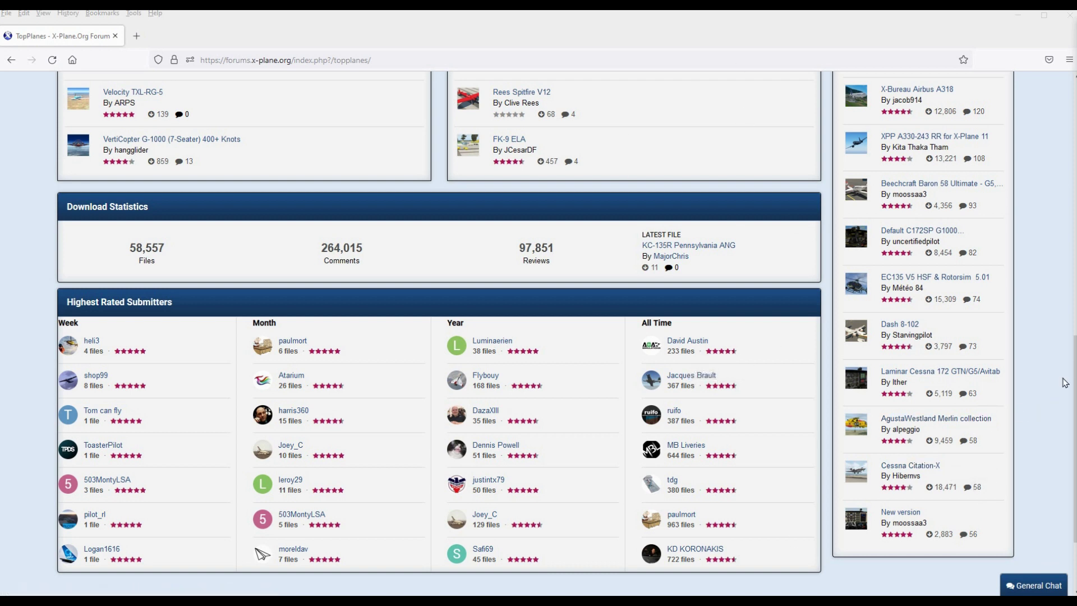
click(898, 325)
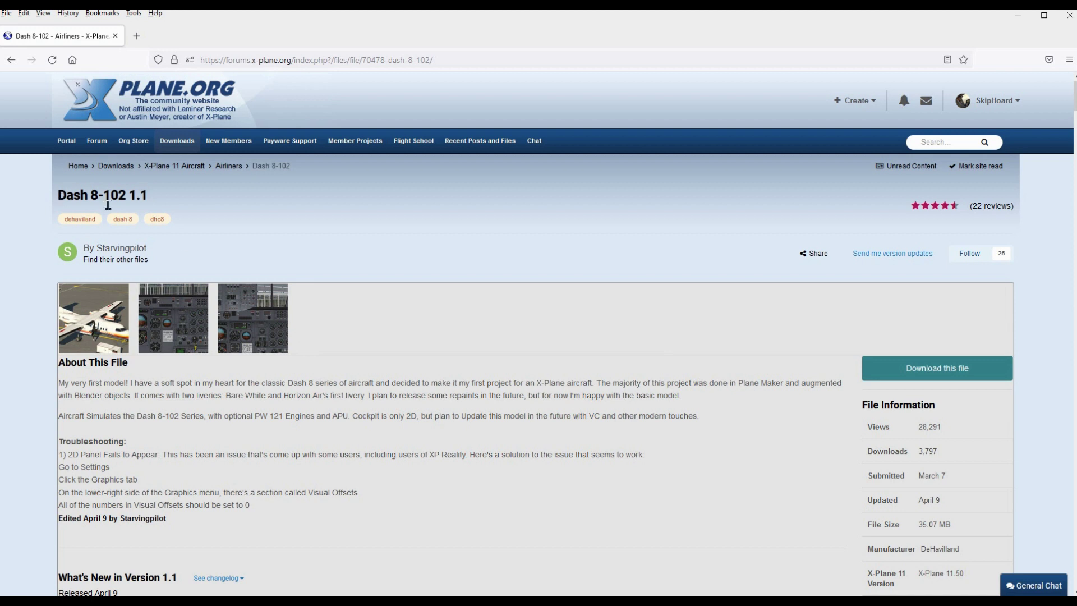
click(939, 373)
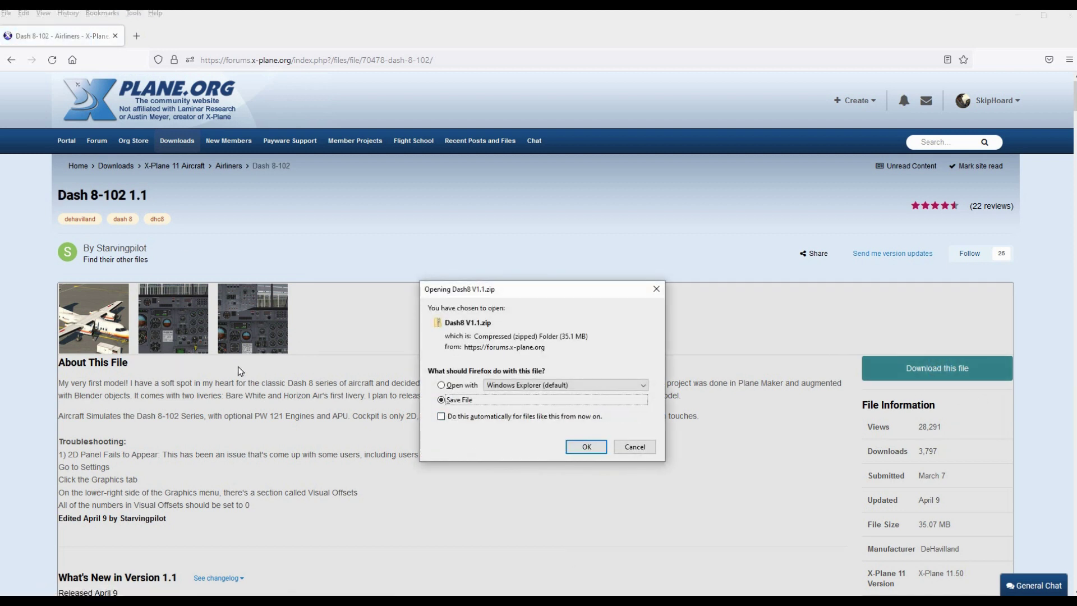
click(586, 446)
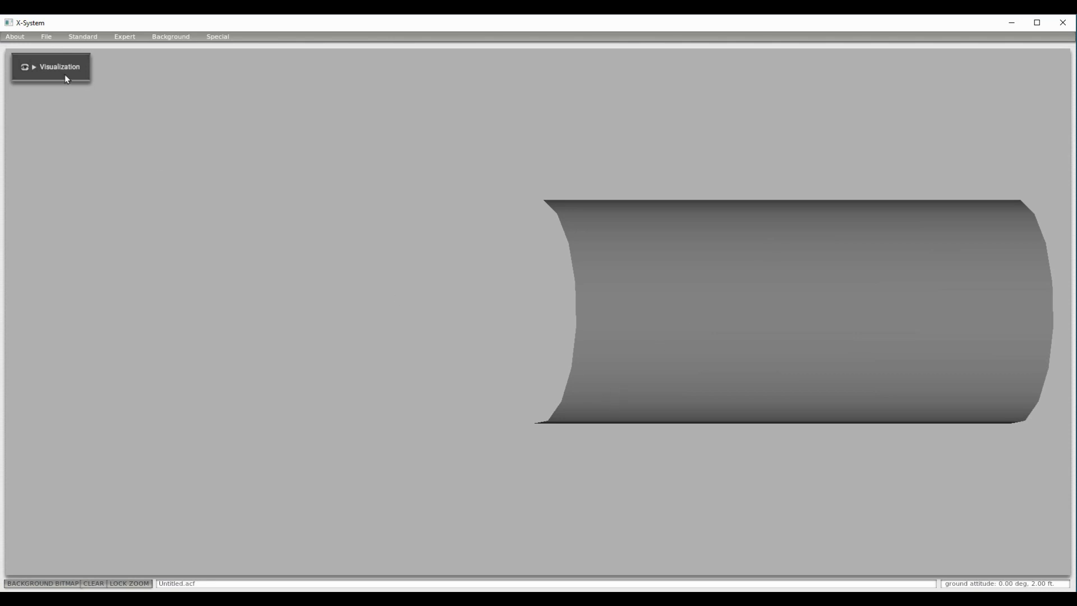
- In Plane Maker, open Dash8.acf from the Aircraft/3-D Cockpit/Dash8 V1.1/Dash 8-102 folder
click(46, 37)
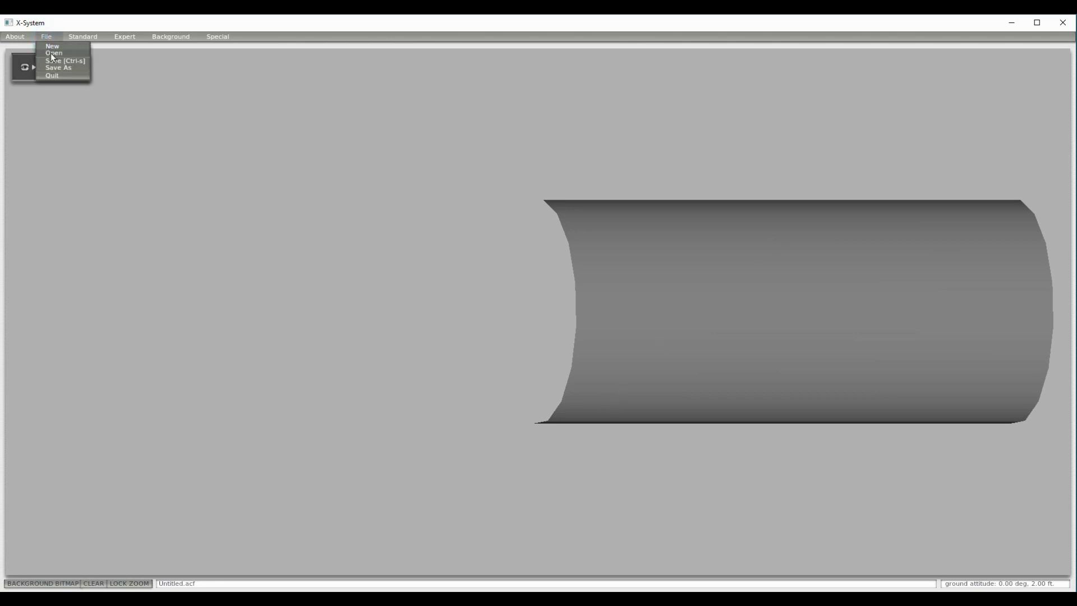
click(53, 54)
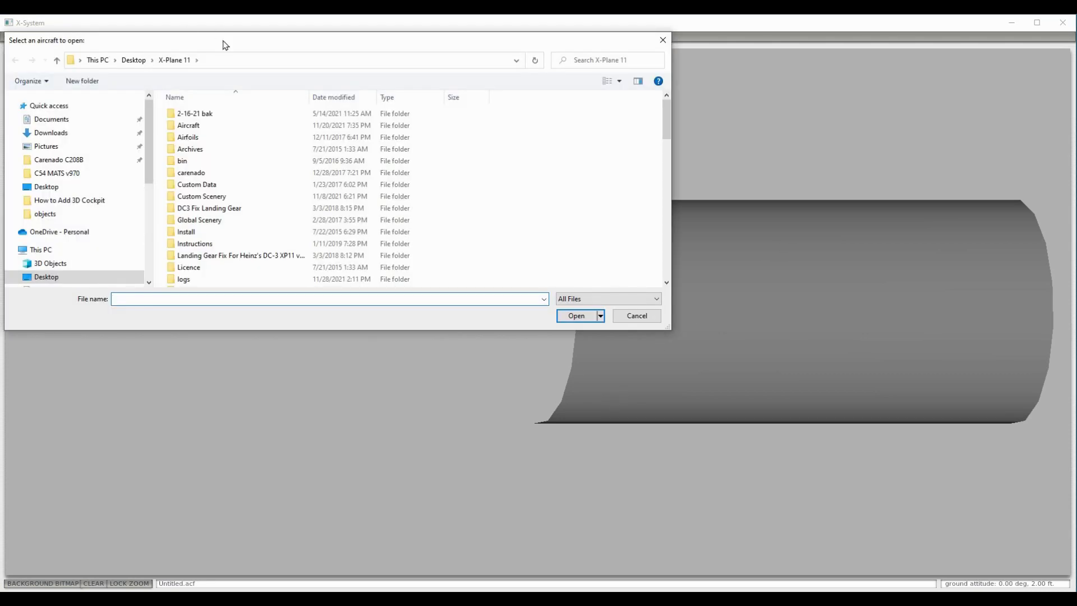
click(235, 46)
drag(235, 46, 407, 178)
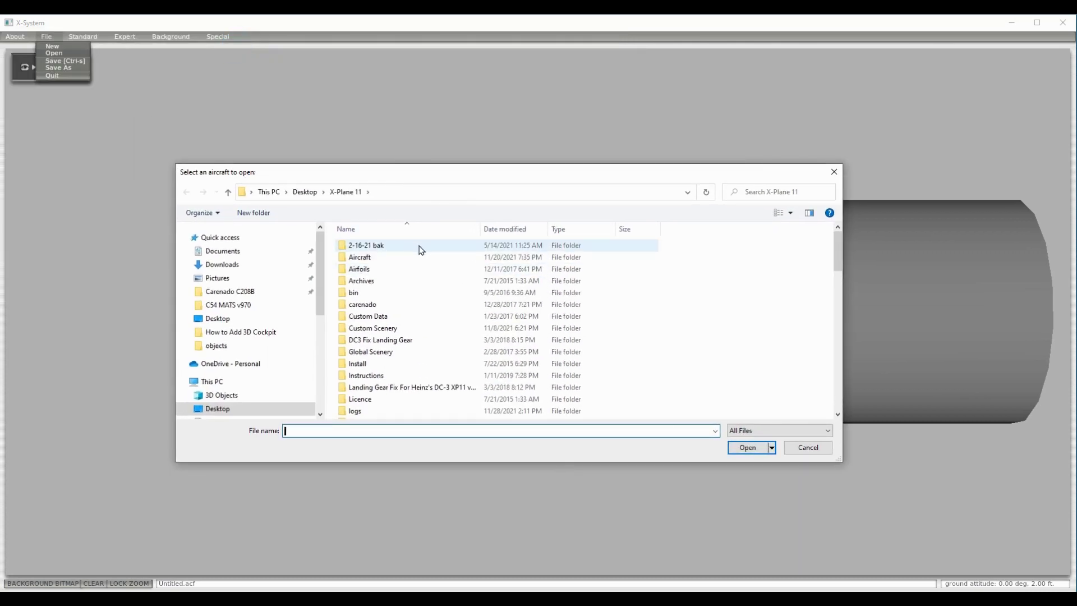
double_click(355, 257)
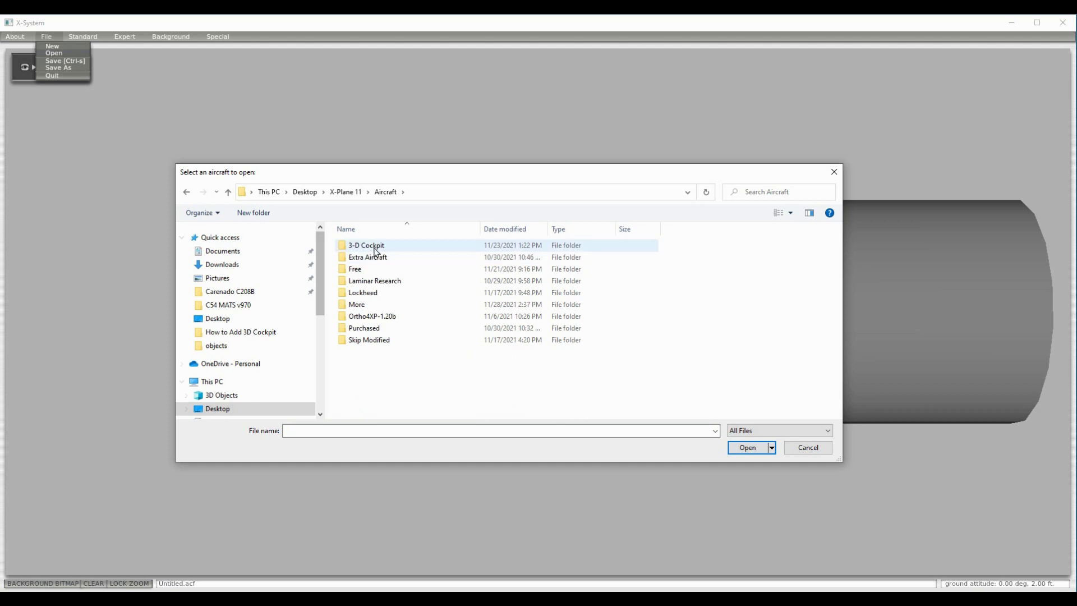
double_click(374, 246)
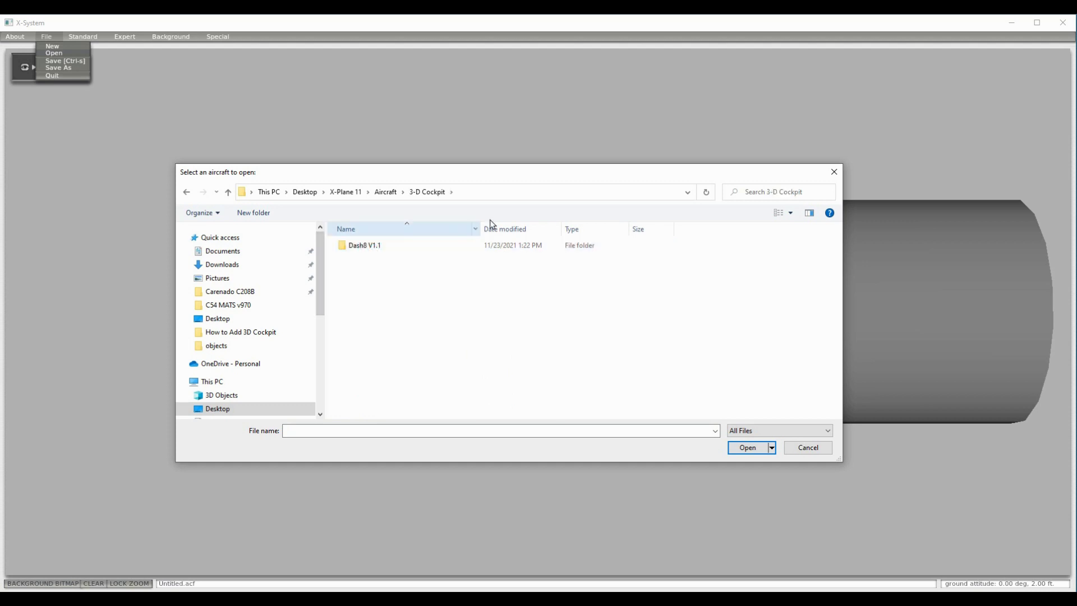
double_click(365, 248)
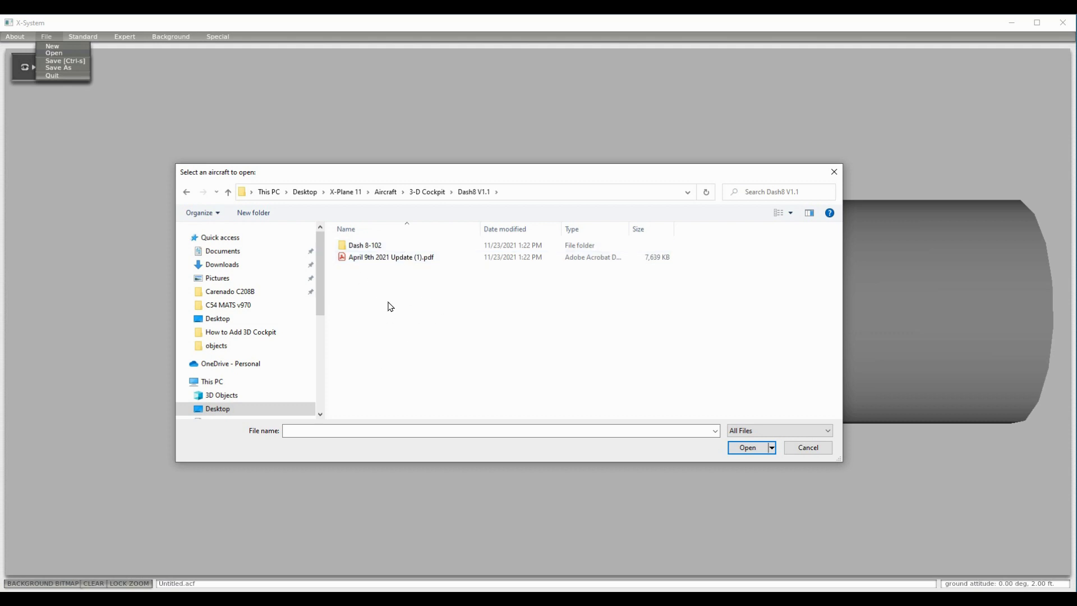
double_click(343, 246)
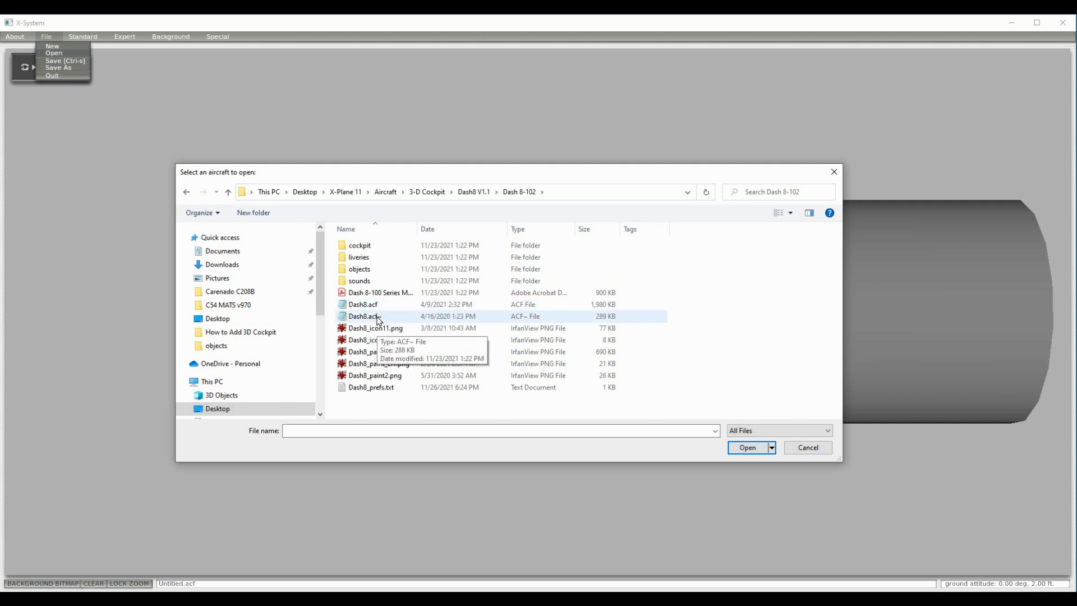
click(355, 305)
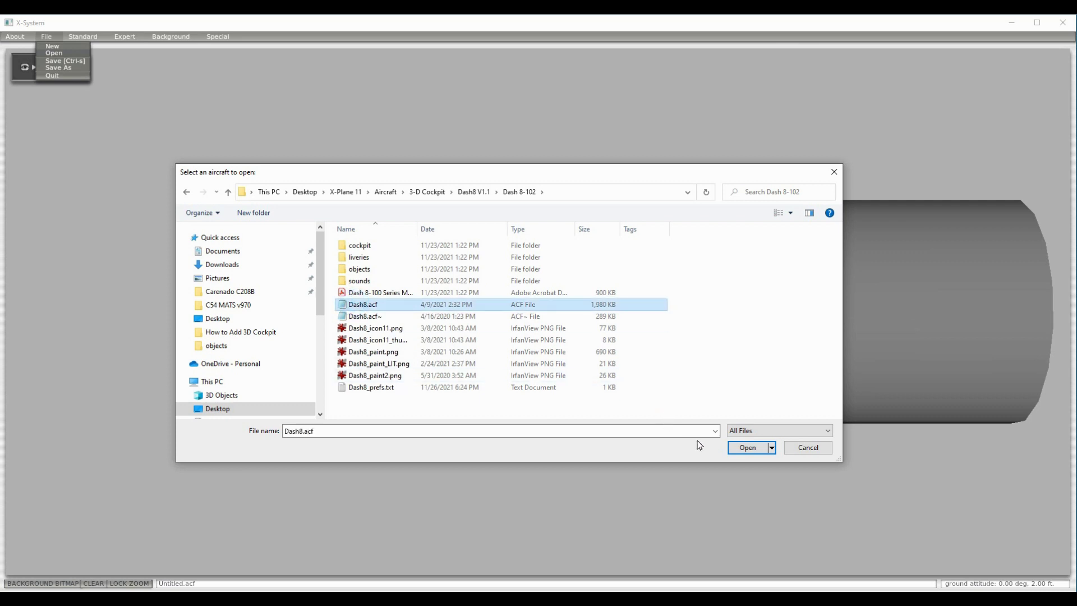
click(752, 448)
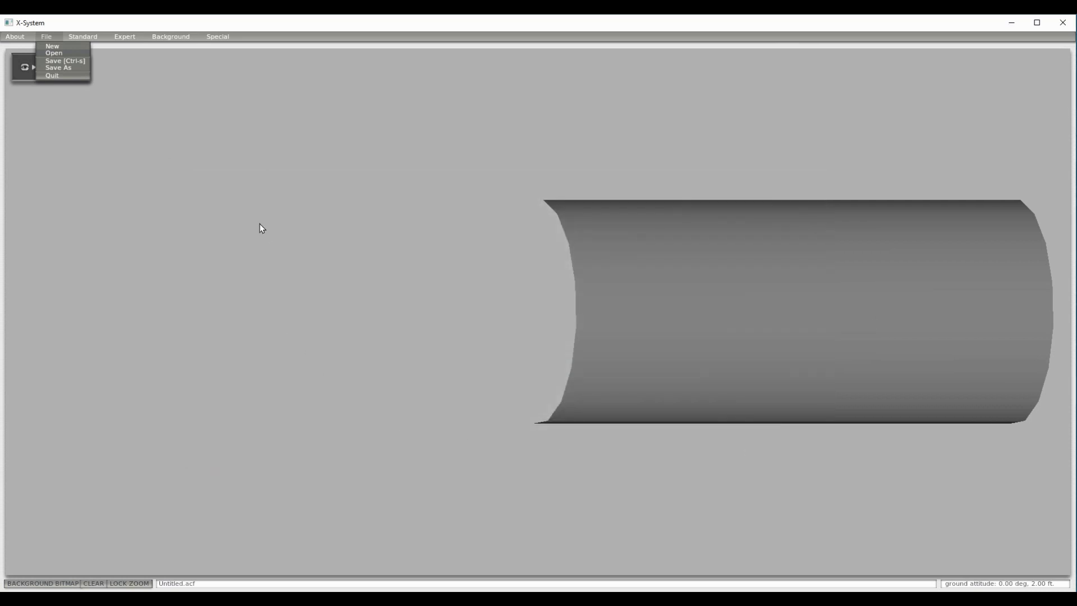
- Examine the Dash 8's 2-D instrument panel, and return to the aircraft view
click(84, 38)
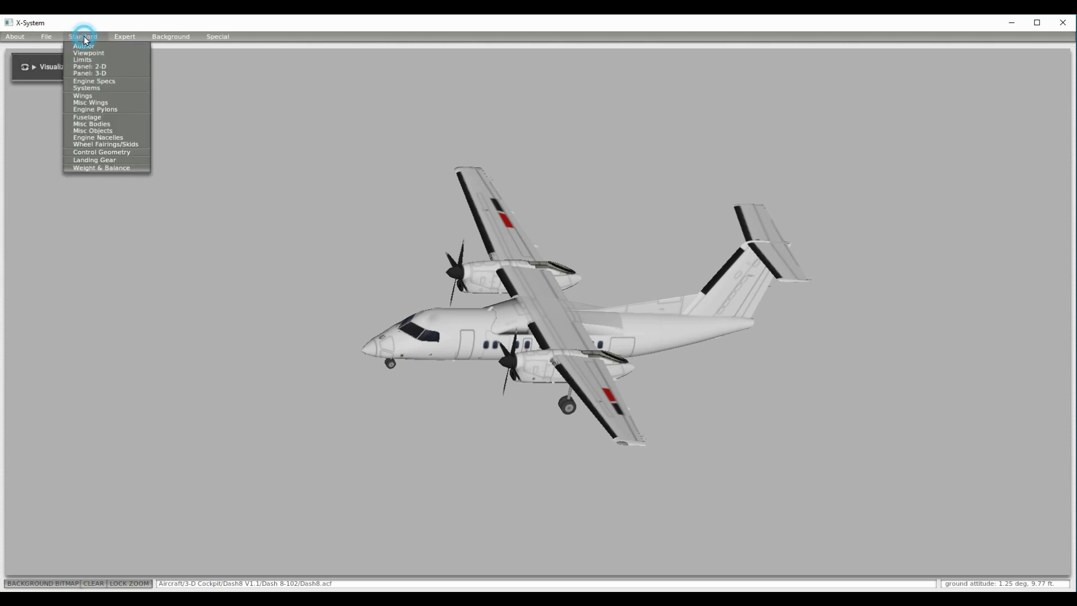
click(84, 66)
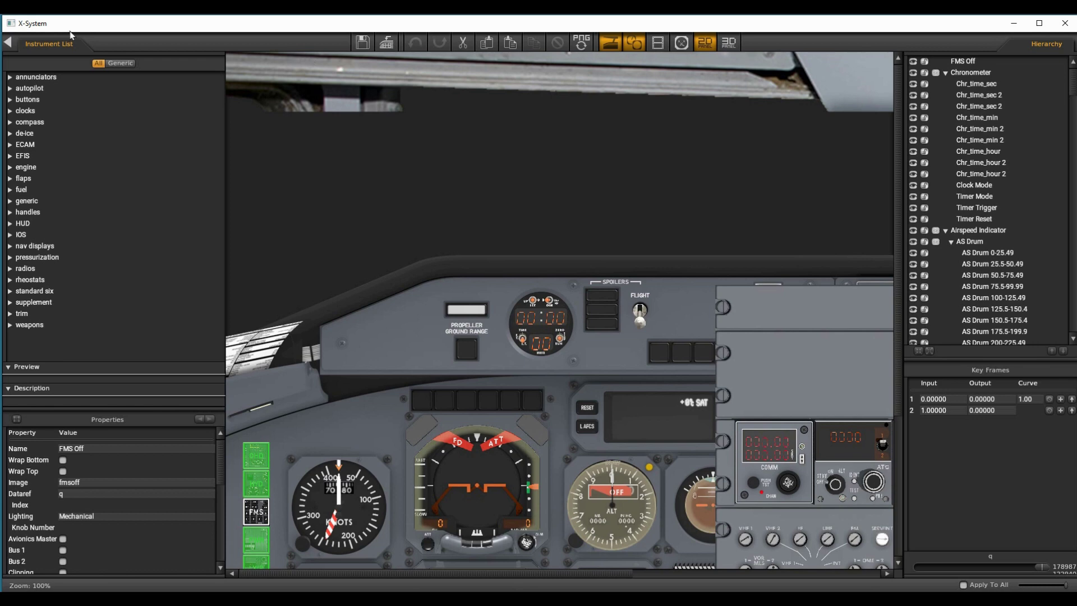
click(8, 43)
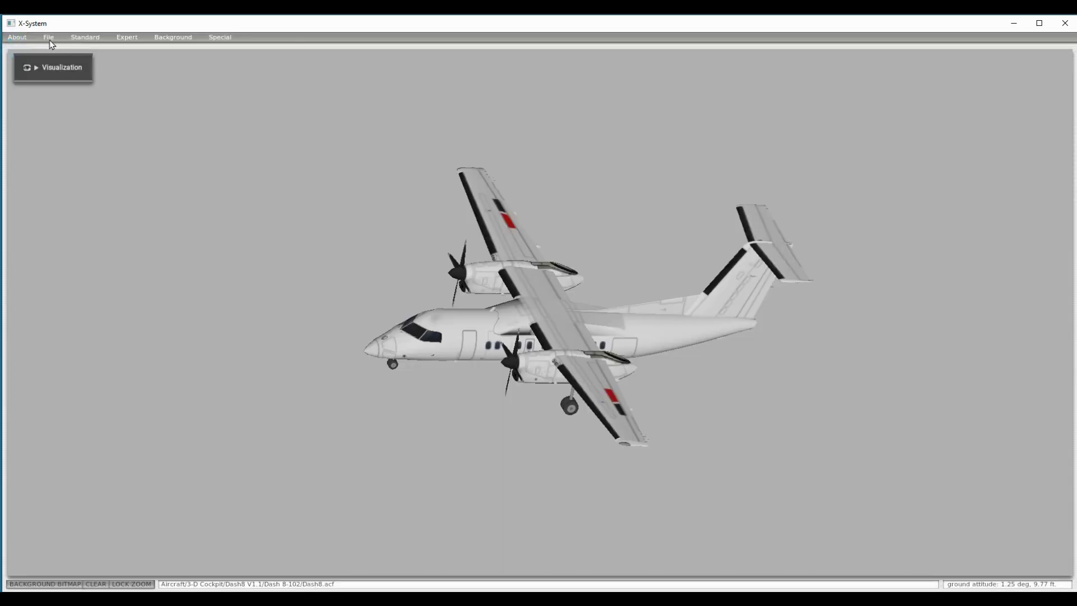
- Open CirrusSF50.acf from the Aircraft/Laminar Research/Cirrus SF-50 folder for comparison
click(50, 38)
click(56, 54)
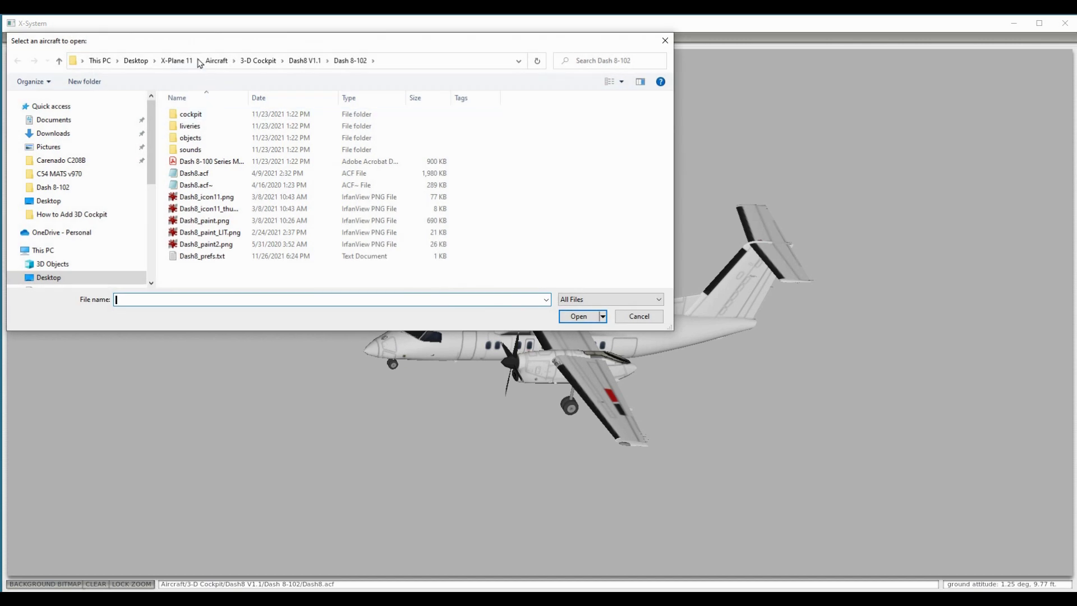
click(216, 61)
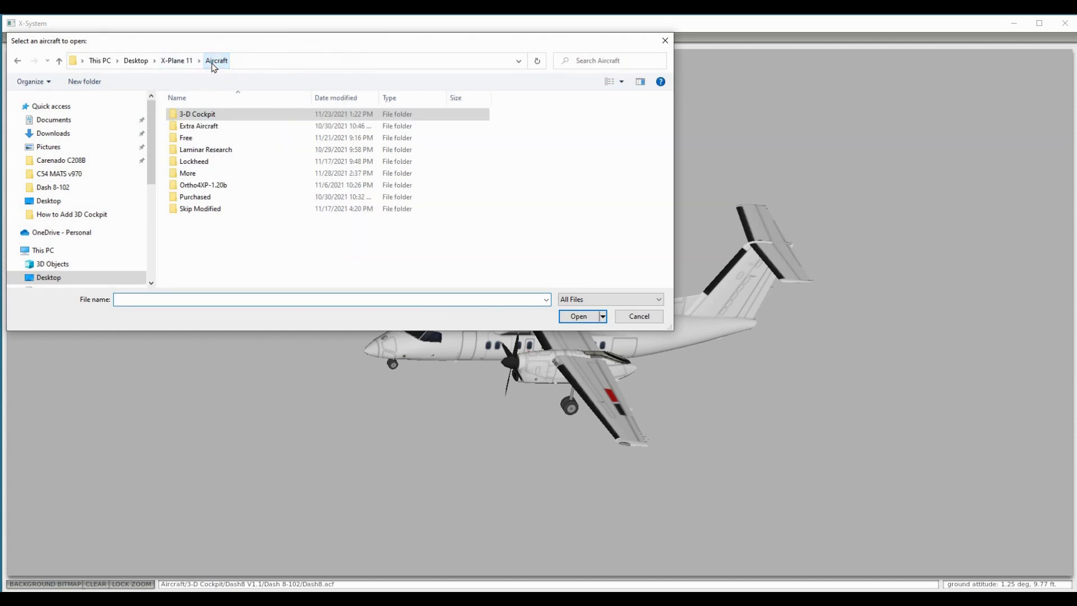
double_click(207, 149)
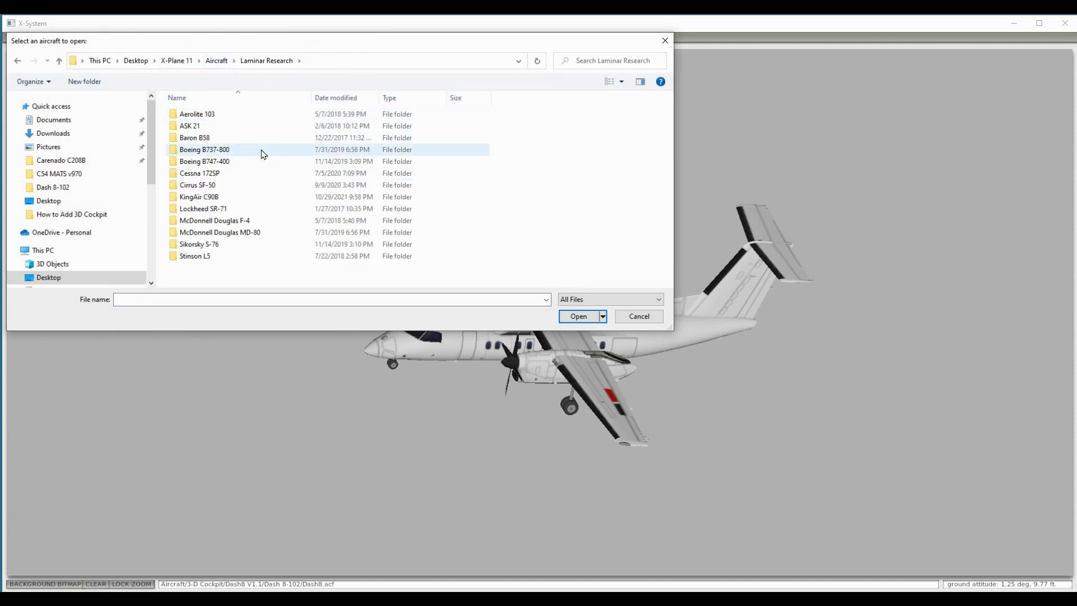
click(207, 187)
double_click(207, 190)
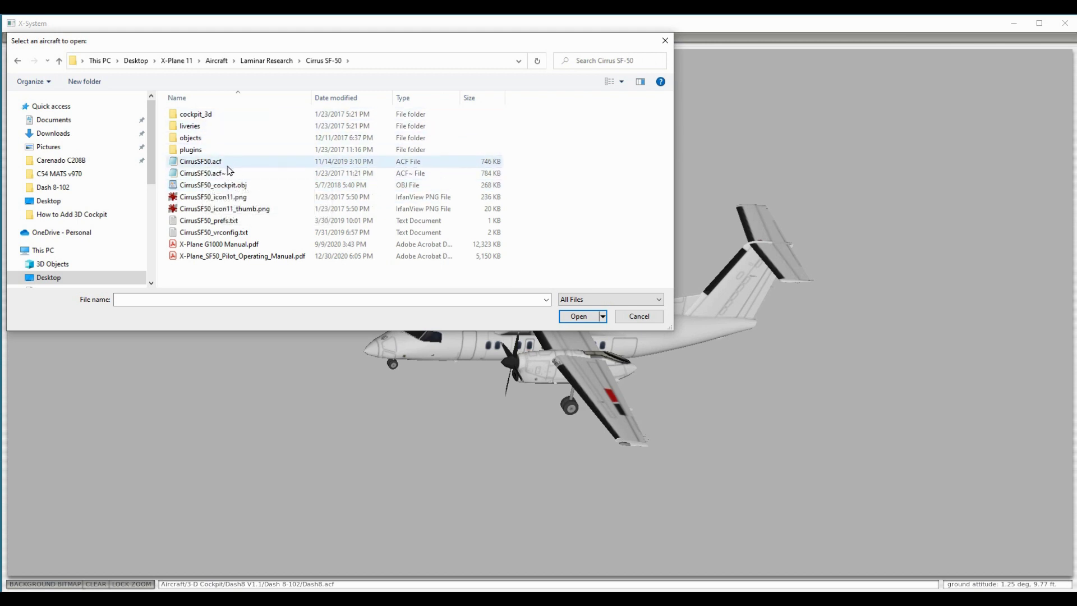
click(200, 162)
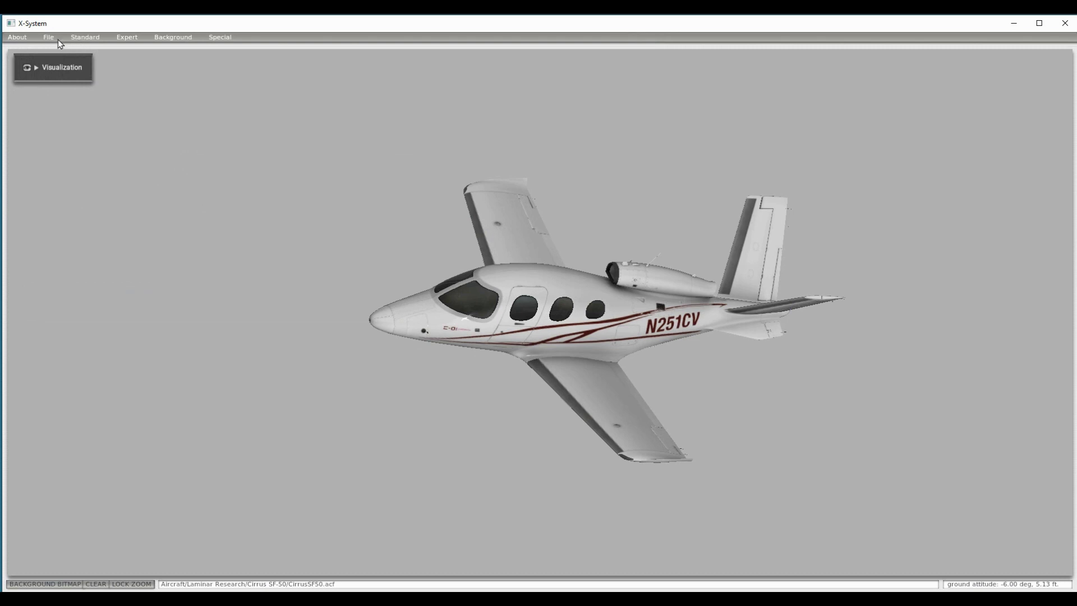
- Examine the Cirrus SF-50's 2-D panel, and switch the panel editor to the 3-D panel
click(83, 35)
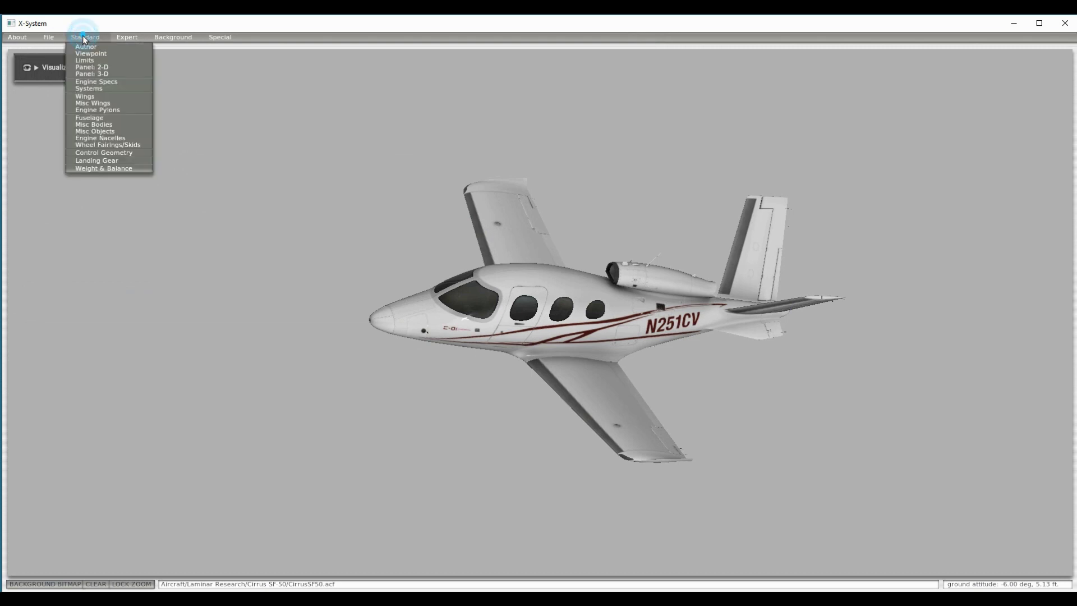
click(91, 67)
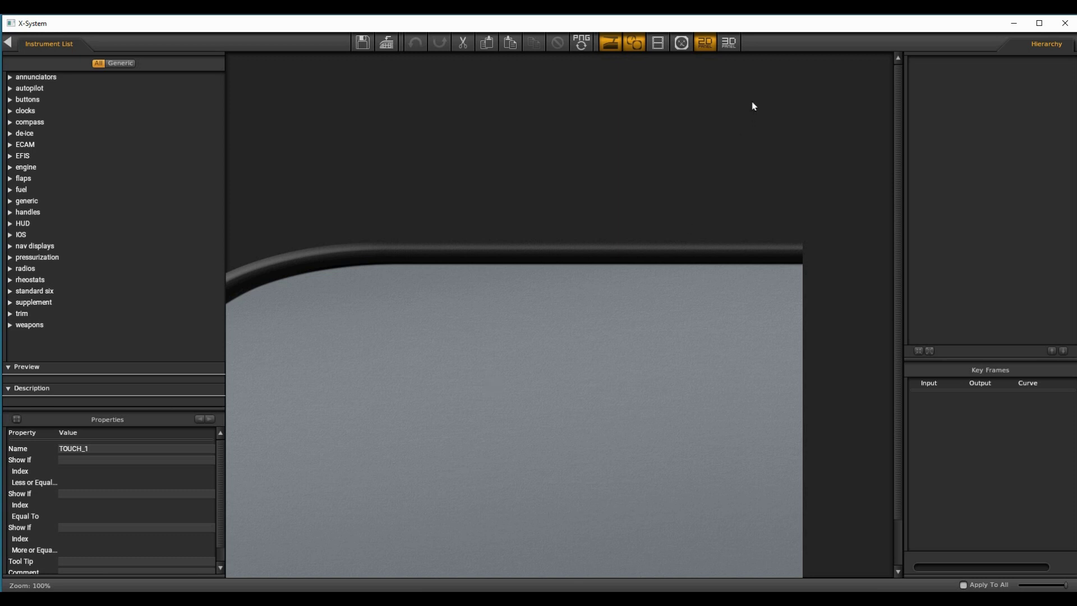
click(729, 43)
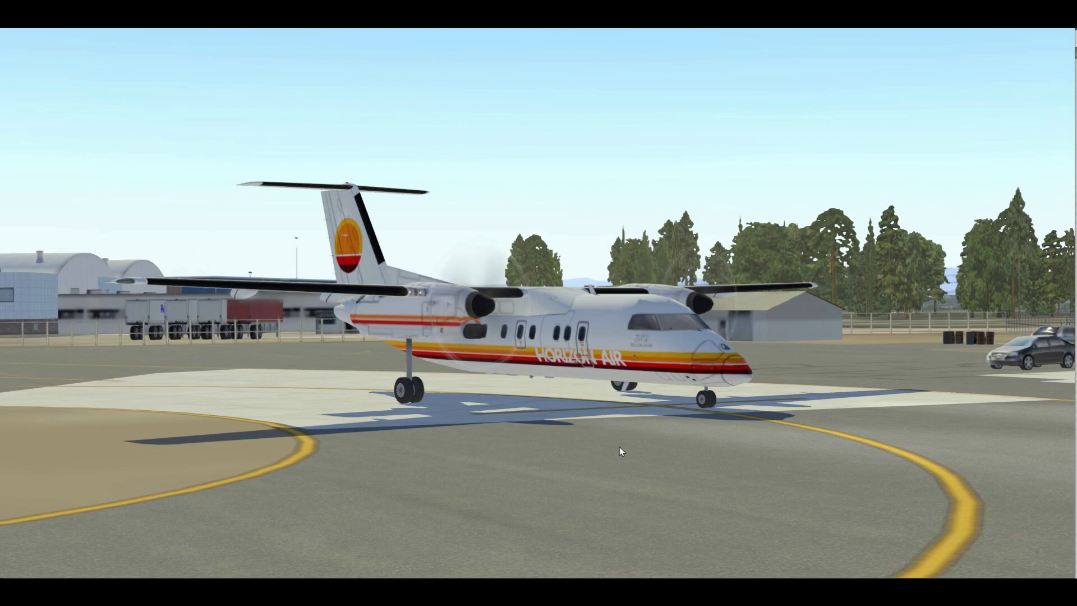
- Switch to X-Plane and check the Dash 8's 2-D cockpit from the forward view and to both sides
key(w)
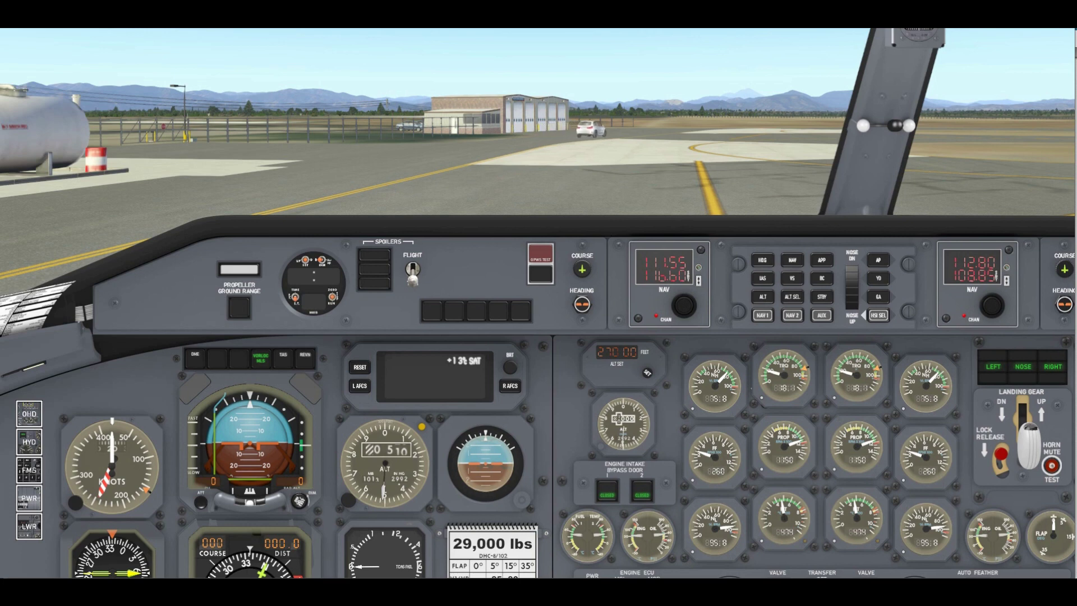
key(e)
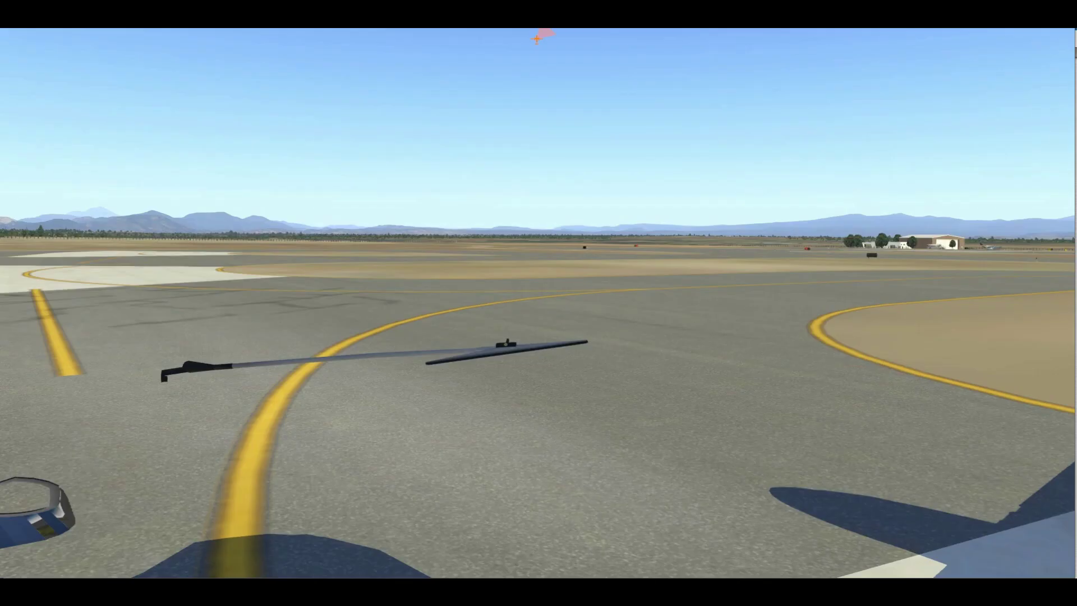
key(w)
key(q)
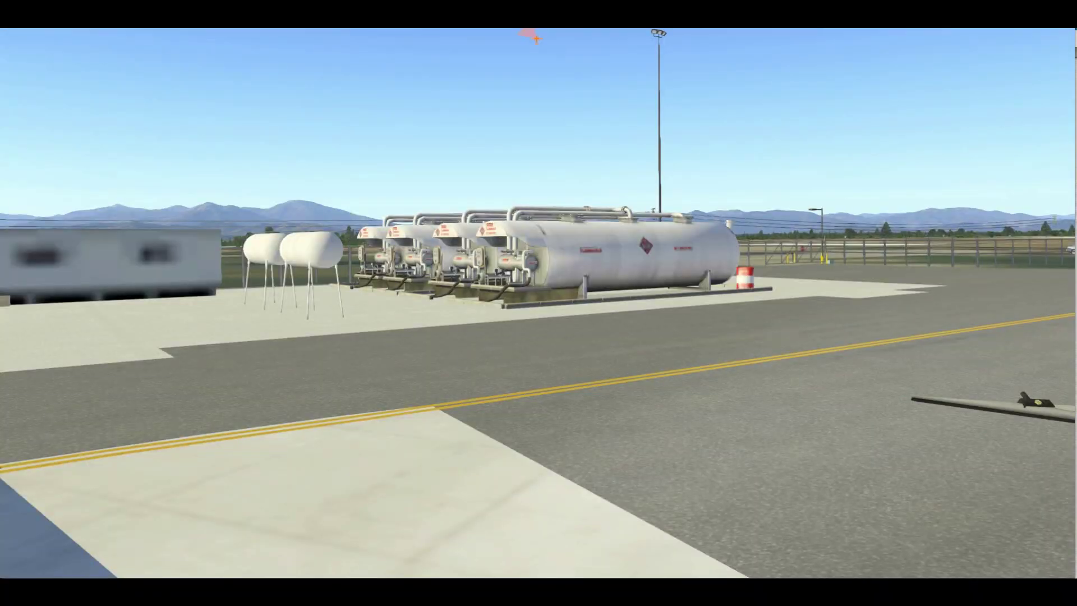
key(w)
key(e)
key(w)
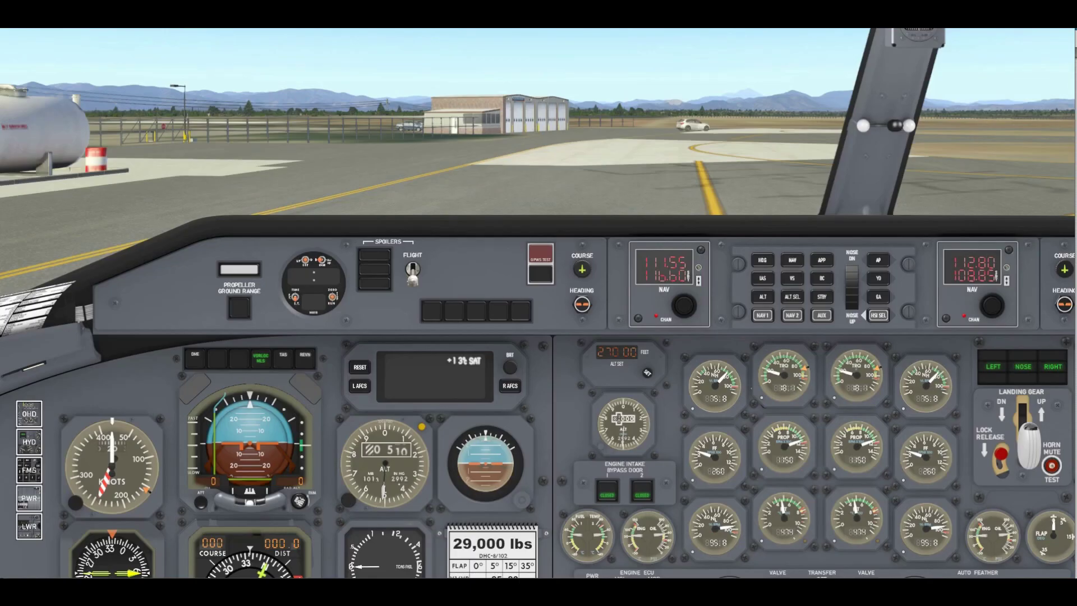
- Hide the Dash 8's 2-D panel and look around from the pilot's viewpoint to examine the surroundings
key(Down)
key(Up)
key(shift+w)
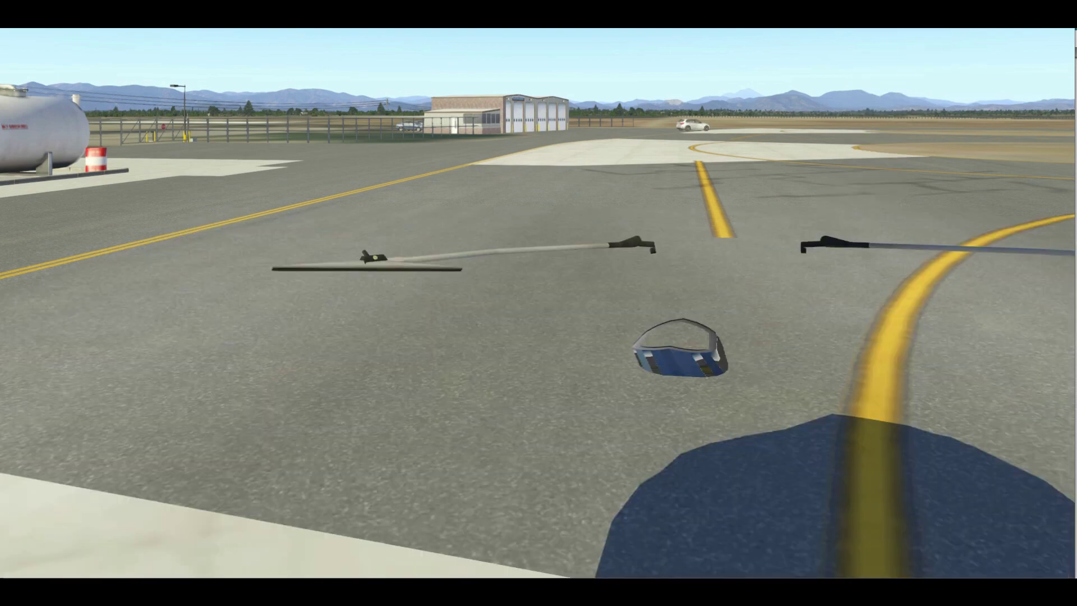
key(e)
key(q)
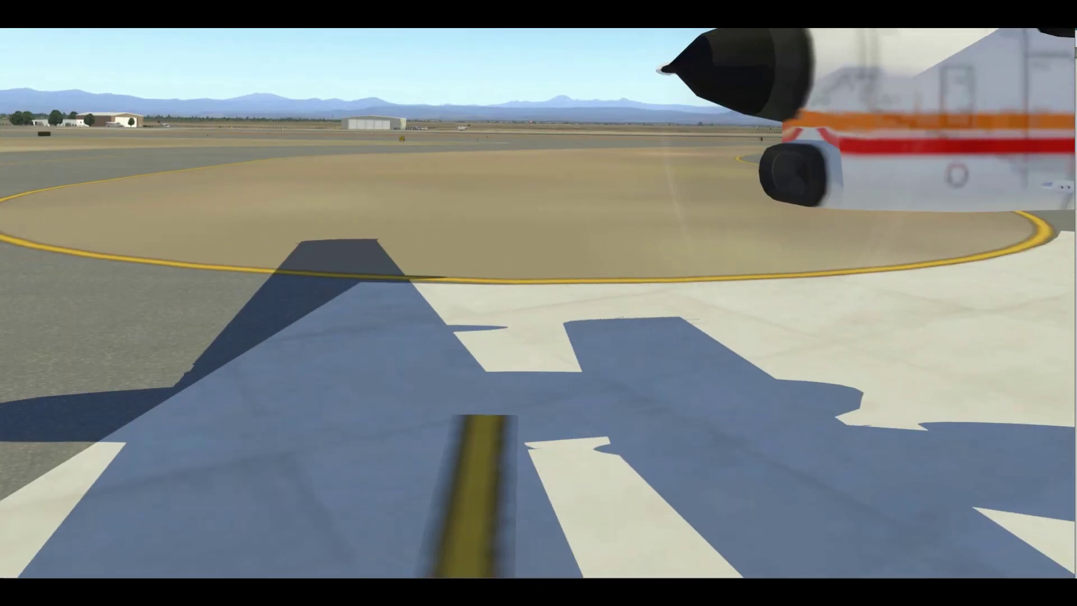
key(q)
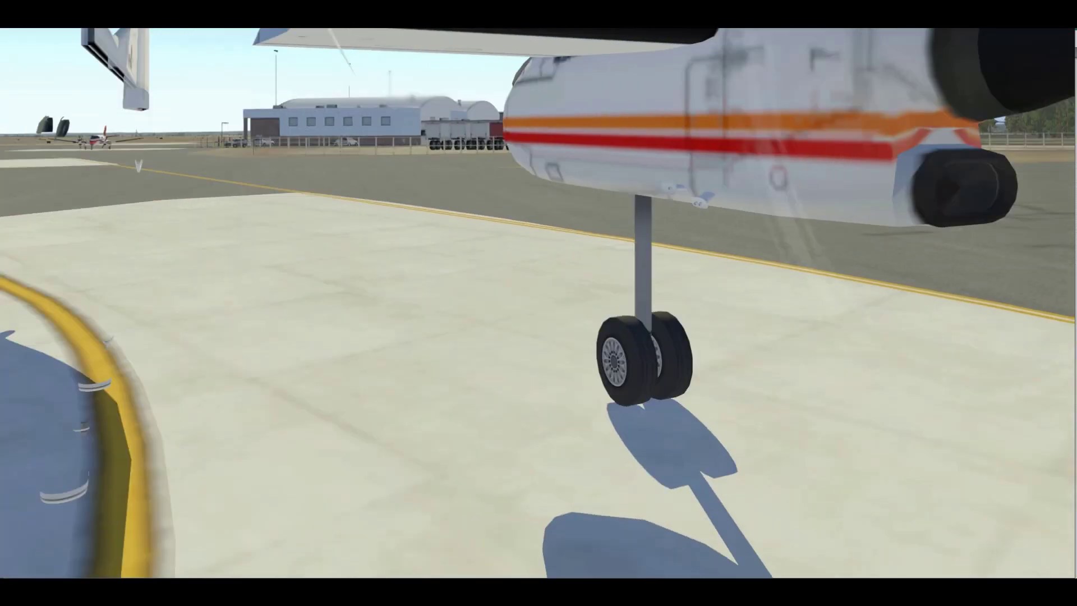
key(q)
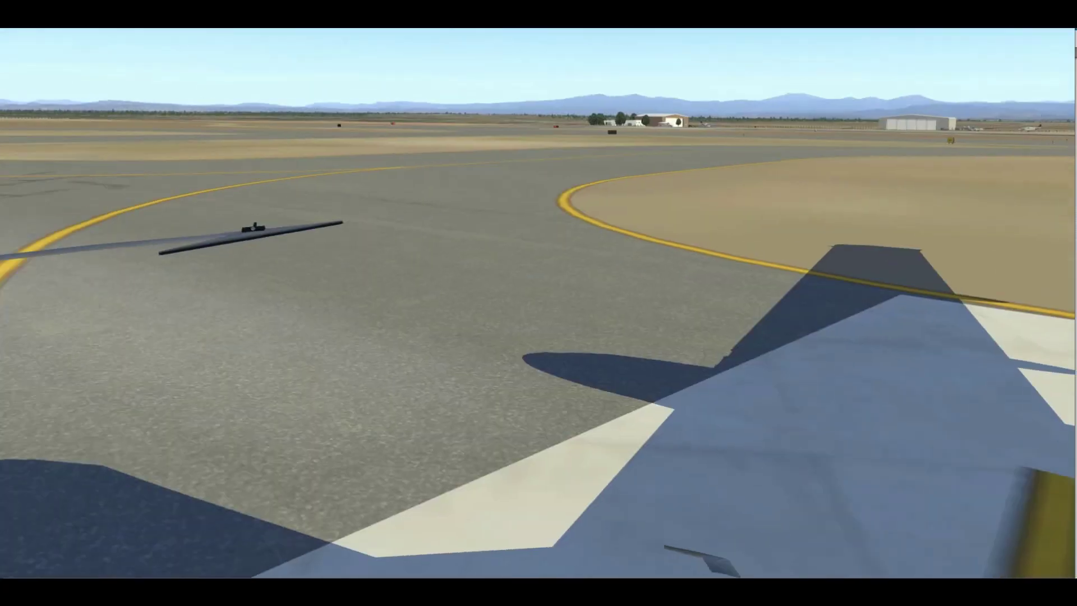
key(q)
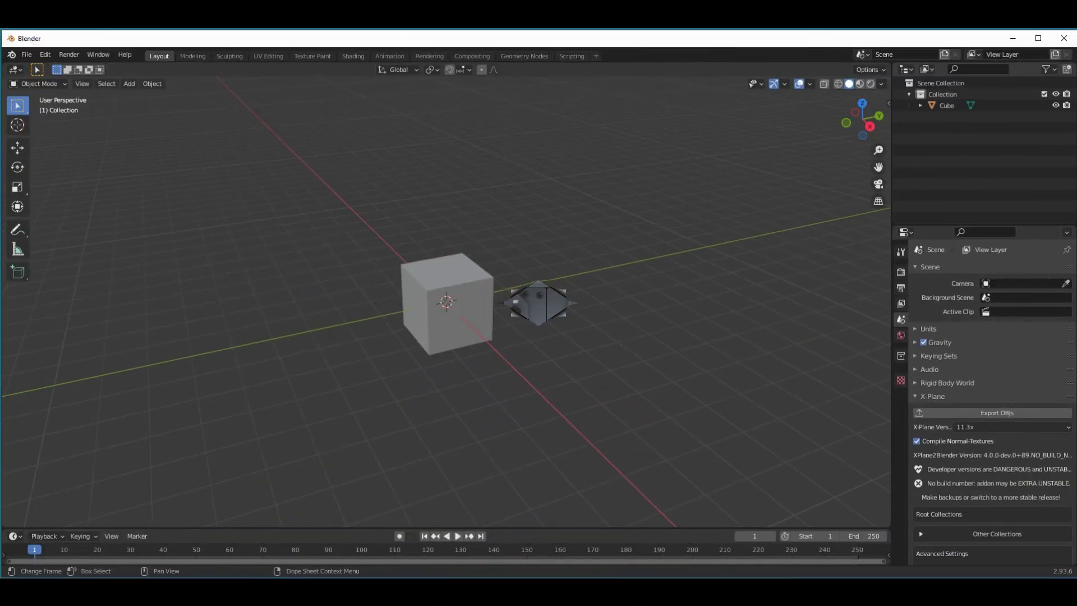
- Switch to Blender and select the cube in the default scene
key(Delete)
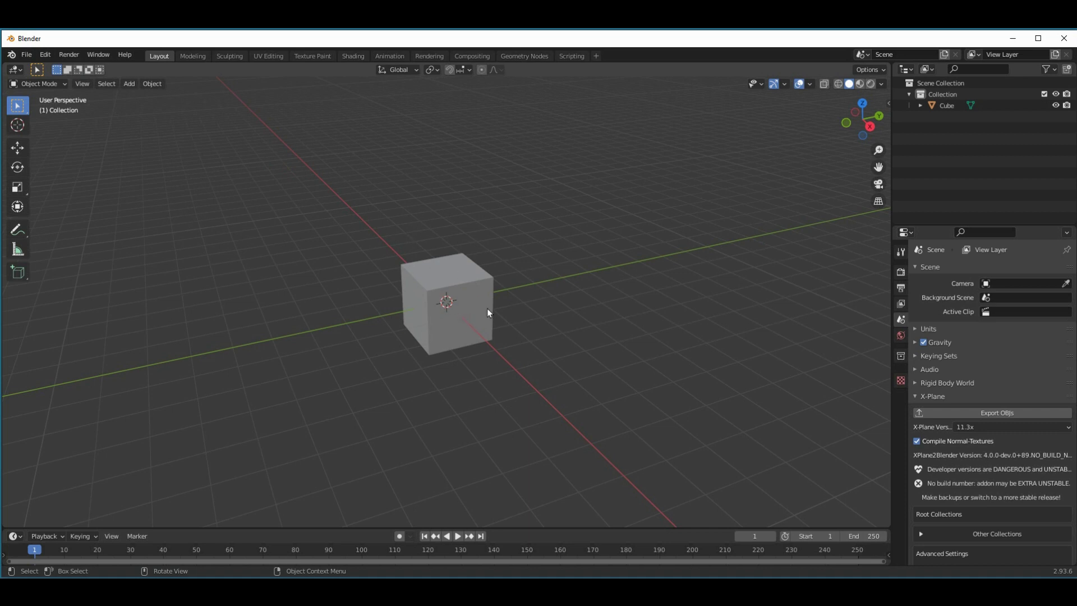
click(463, 324)
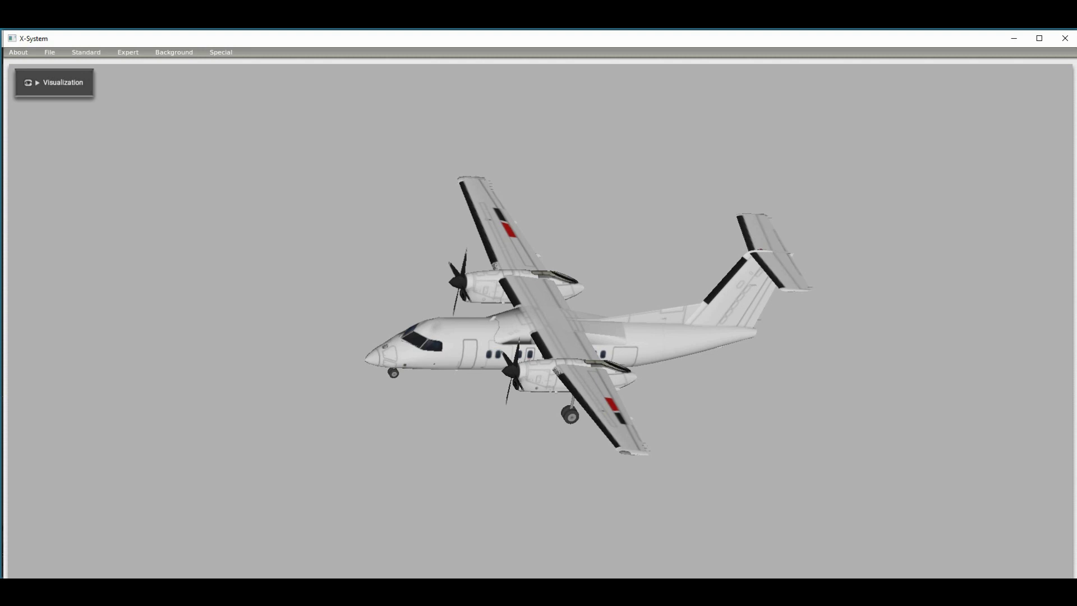
- Switch to GIMP and bring up the second open panel image for comparison with Panel_Airliner
key(alt+Tab)
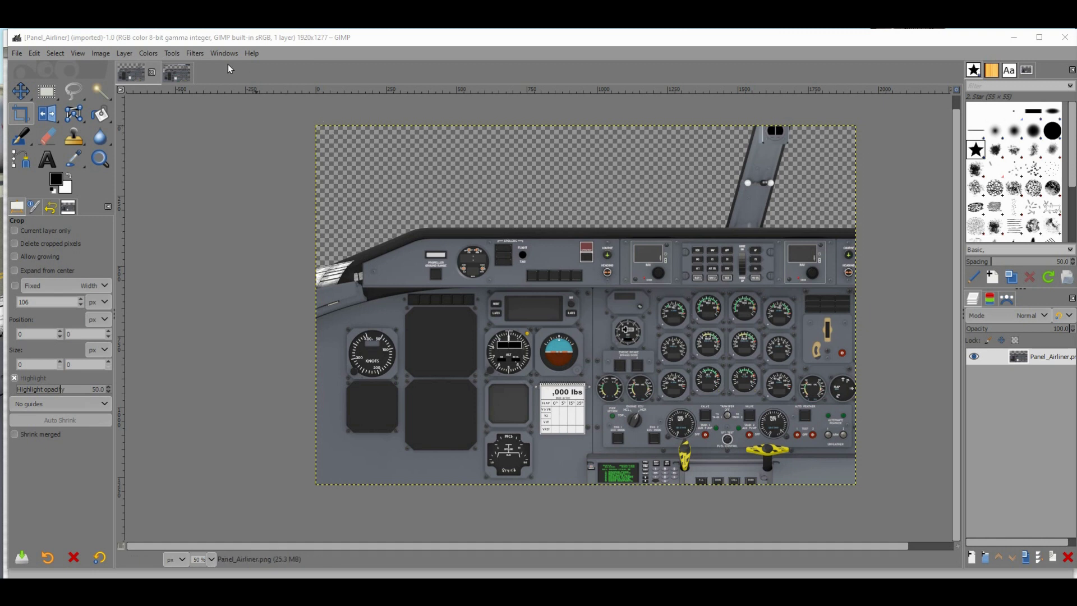
click(183, 75)
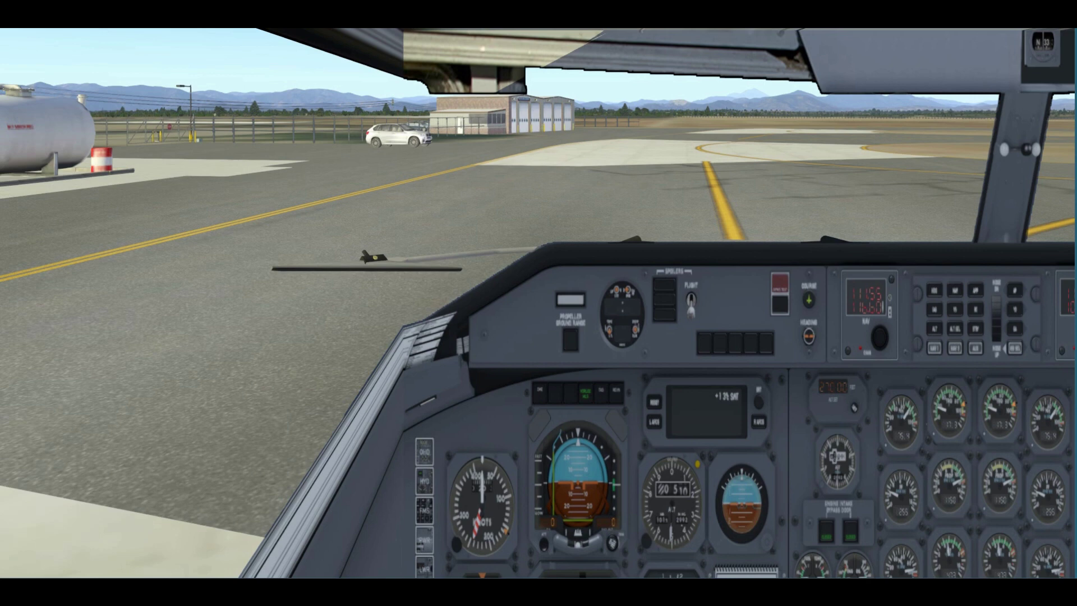
- Inspect the Dash 8's cockpit panel and windshield frame in X-Plane, and reload the current aircraft, skipping the art reload
key(Right)
key(equal)
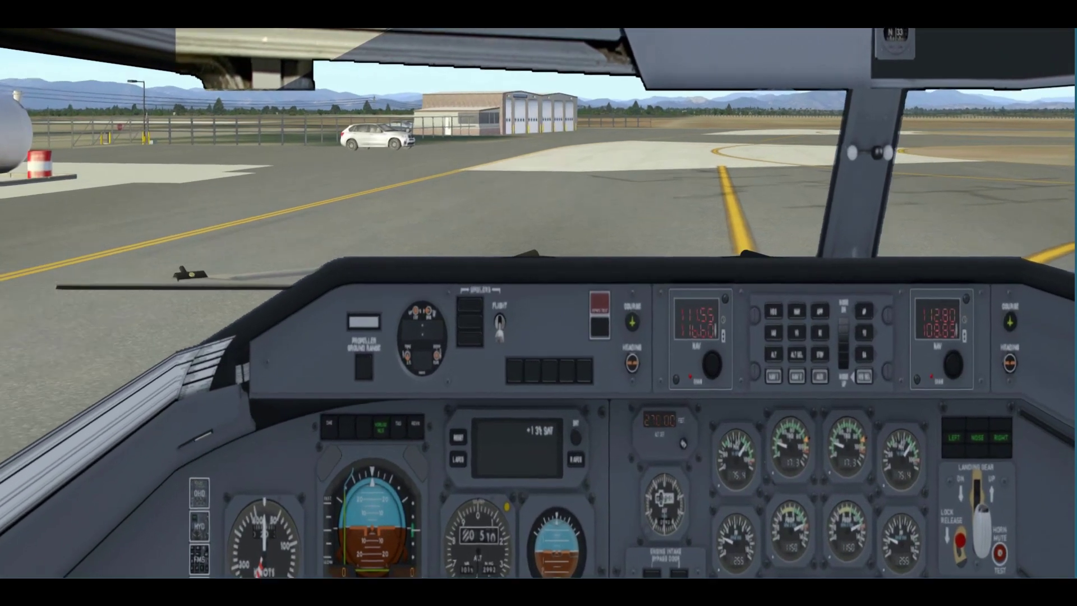
scroll(538, 303, up, 3)
scroll(538, 303, up, 1)
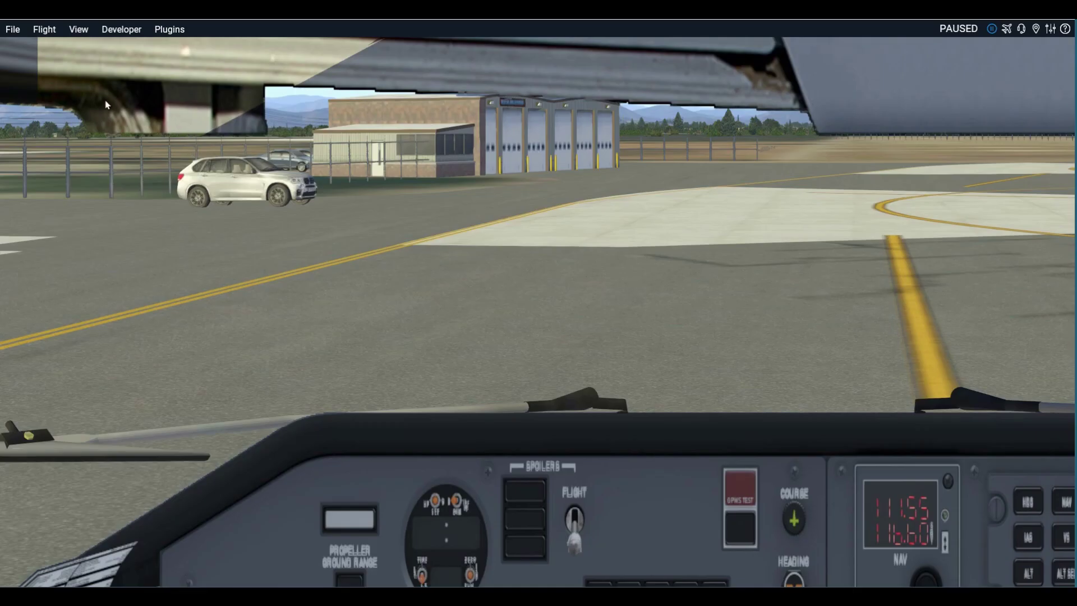
click(118, 30)
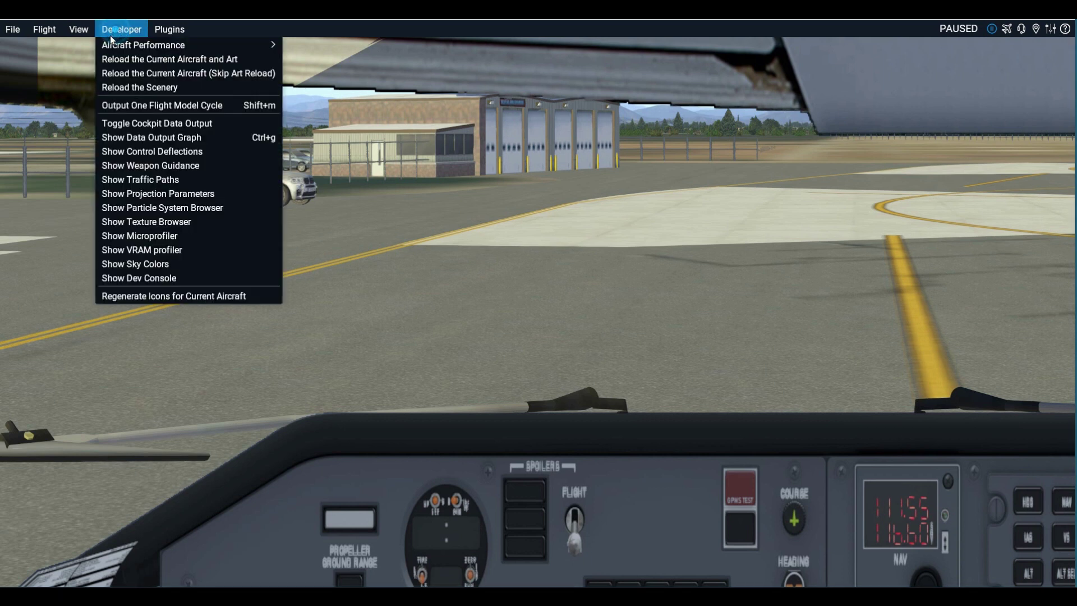
click(179, 77)
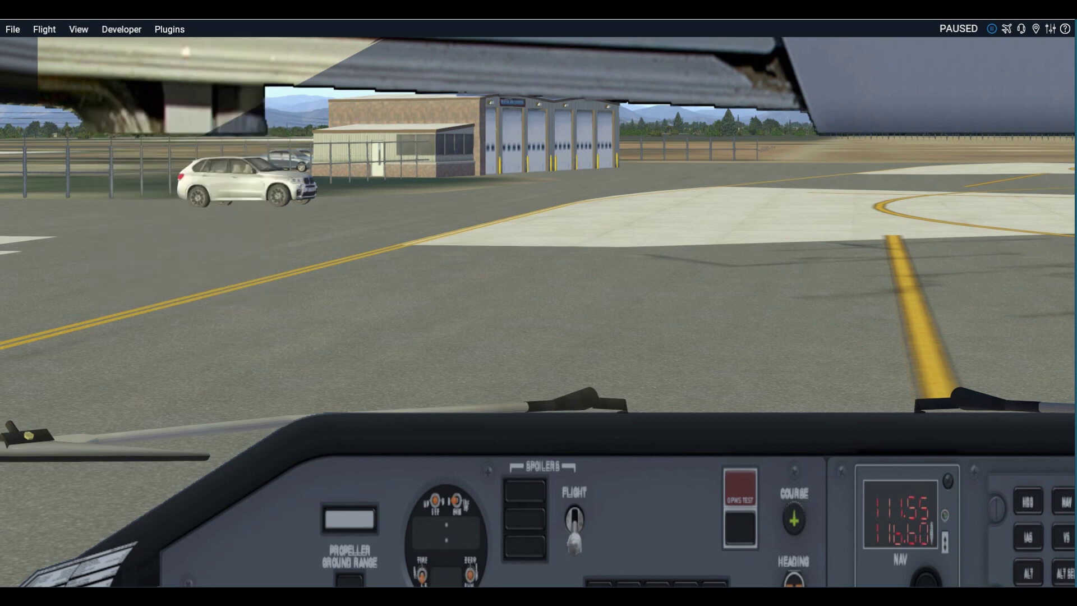